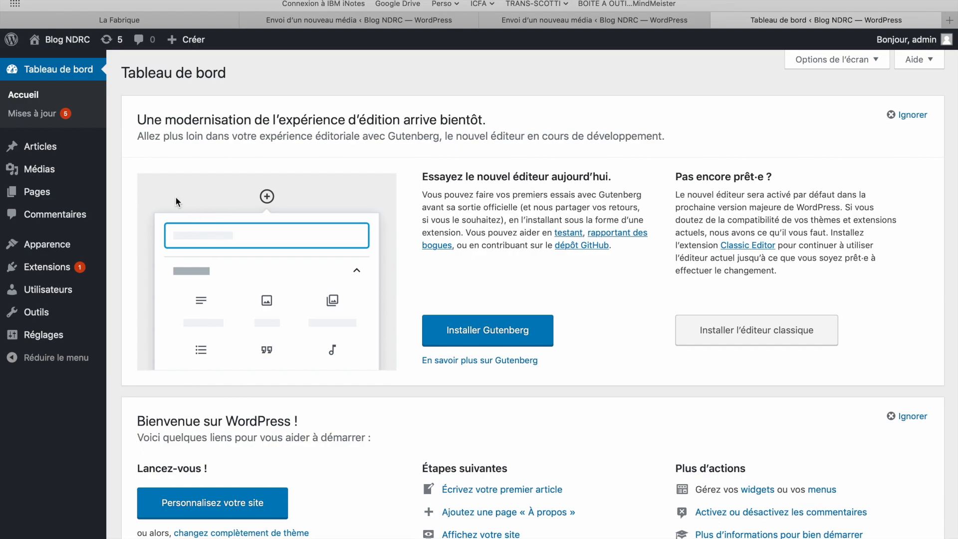
Create a new page titled "Contact" and paste the prepared text with the telephone, fax and mail details into its body
{"action": "left_click", "coordinate": [49, 193]}
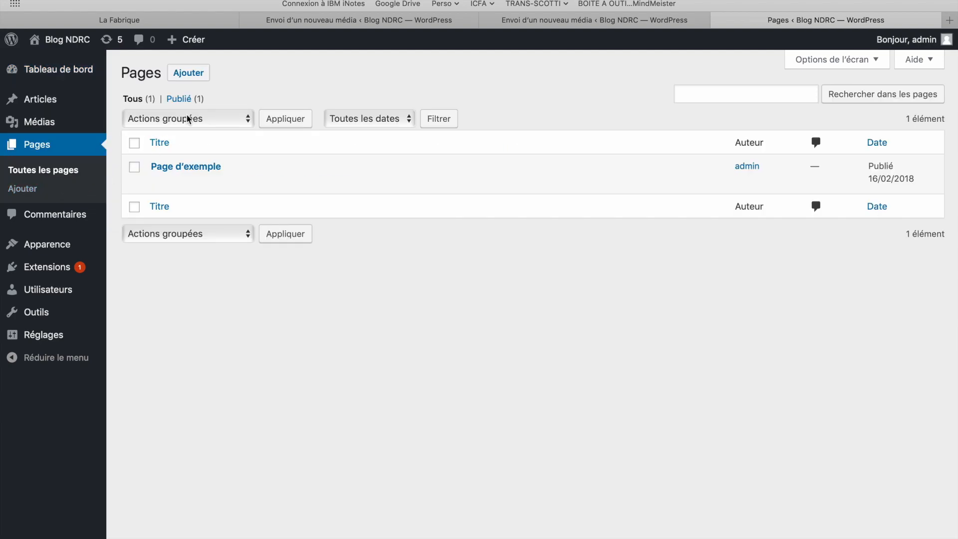
{"action": "left_click", "coordinate": [201, 73]}
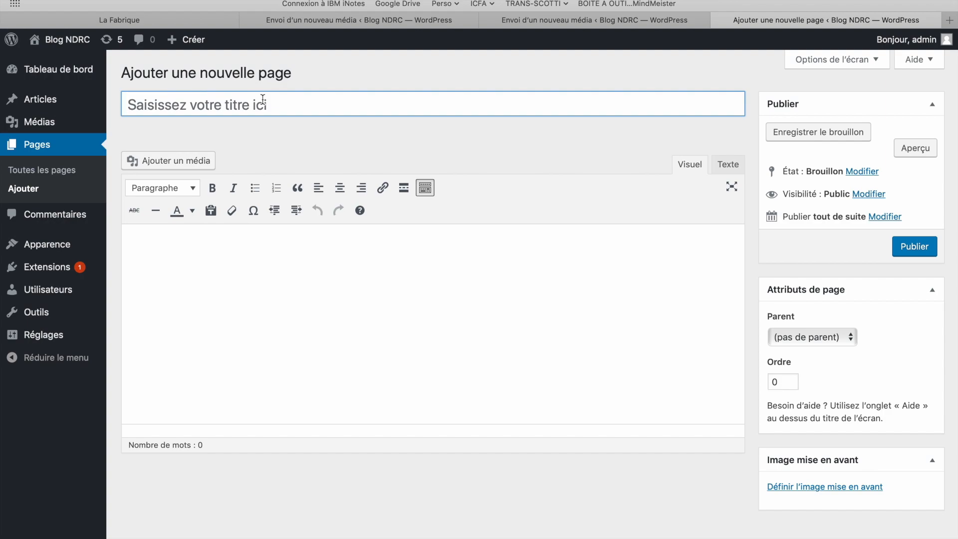
{"action": "type", "text": "Co"}
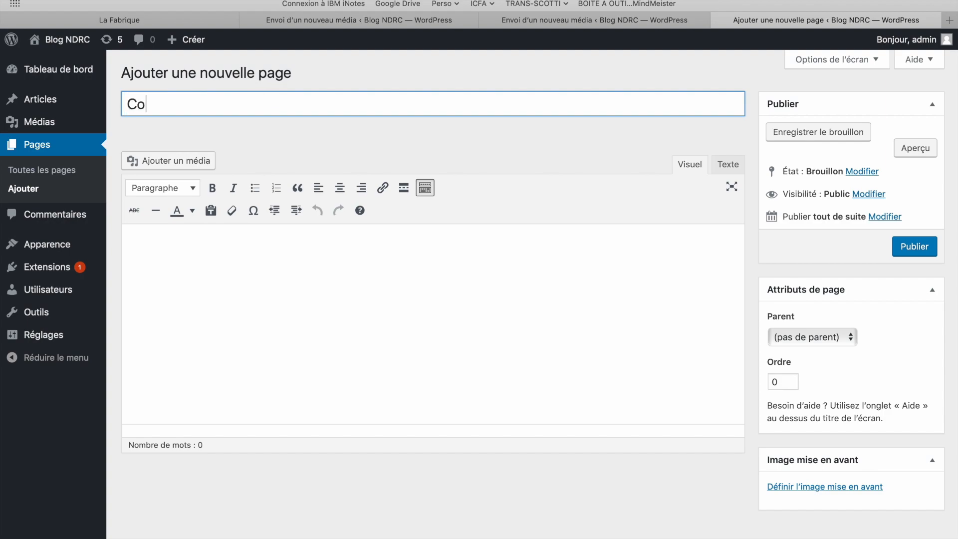
{"action": "type", "text": "ntact"}
{"action": "left_click", "coordinate": [200, 264]}
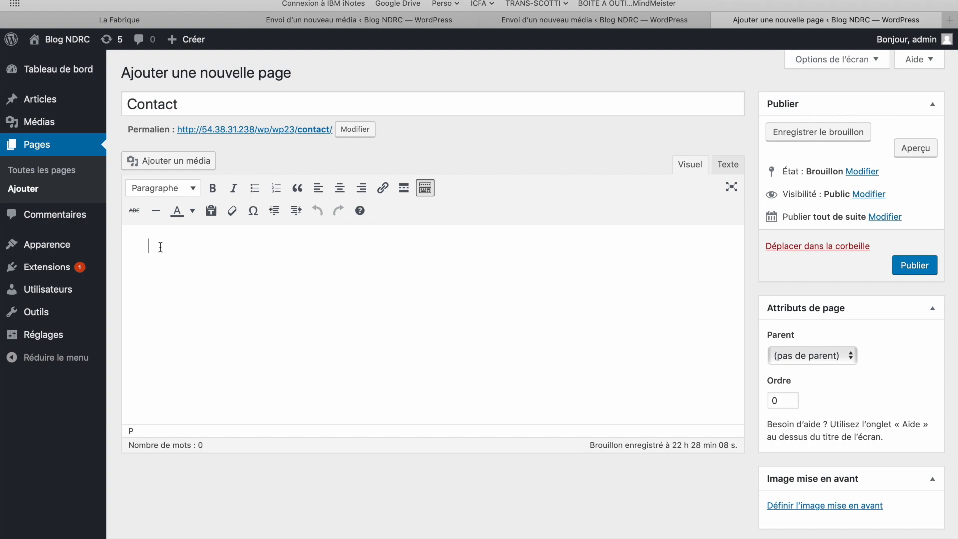
{"action": "key", "text": "super+v"}
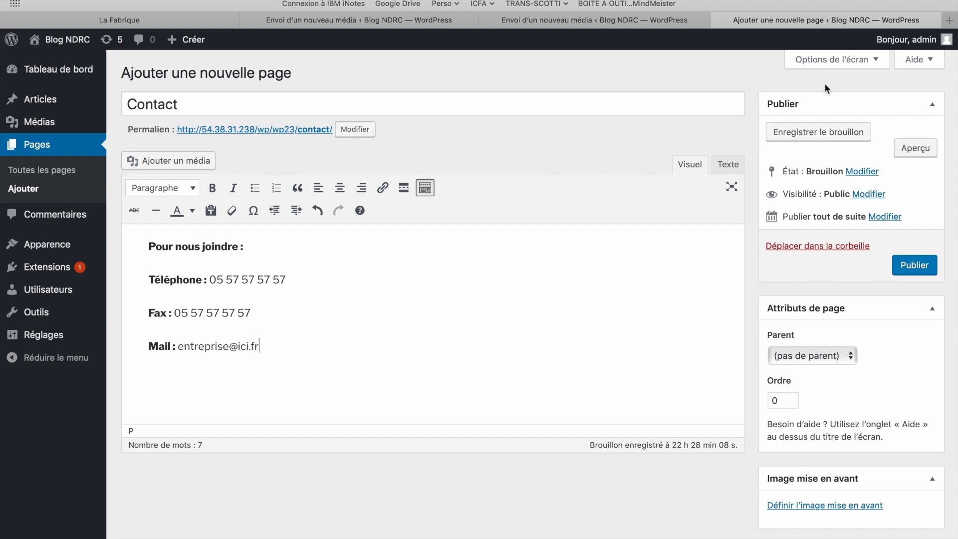
Show the page editor's screen options and insert the portrait picture from the media library below the mail line
{"action": "left_click", "coordinate": [851, 69]}
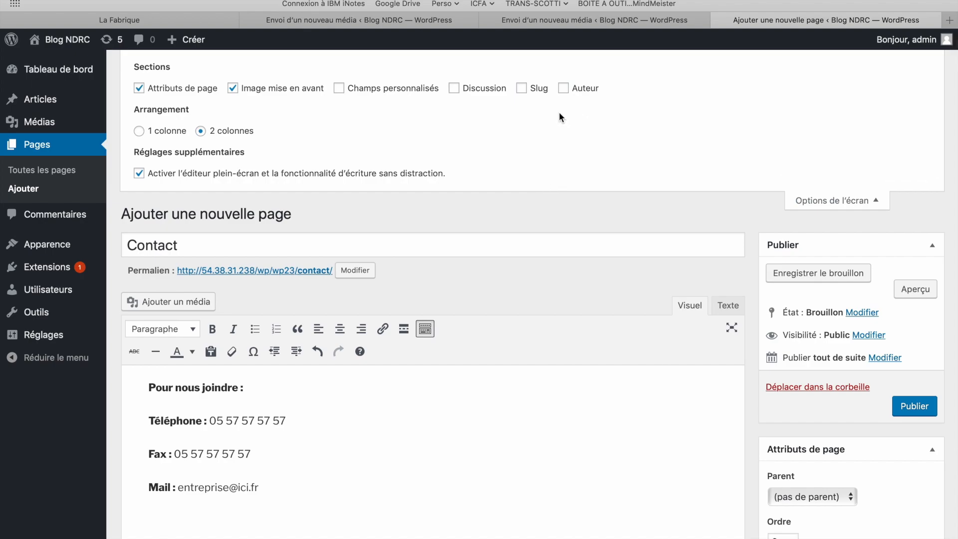
{"action": "scroll", "coordinate": [232, 310], "scroll_direction": "down", "scroll_amount": 2}
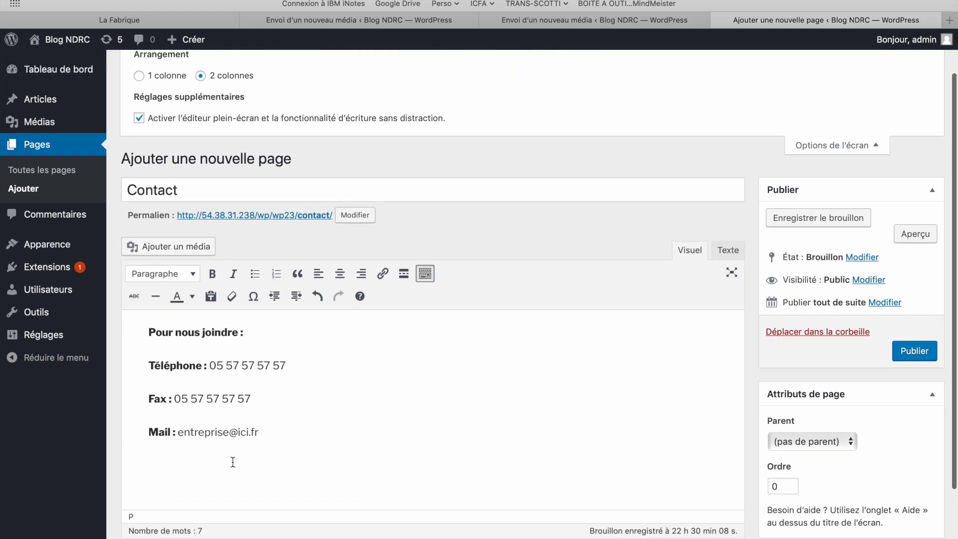
{"action": "left_click", "coordinate": [188, 249]}
{"action": "left_click", "coordinate": [207, 222]}
{"action": "left_click", "coordinate": [892, 532]}
{"action": "scroll", "coordinate": [548, 436], "scroll_direction": "down", "scroll_amount": 2}
{"action": "scroll", "coordinate": [548, 436], "scroll_direction": "down", "scroll_amount": 4}
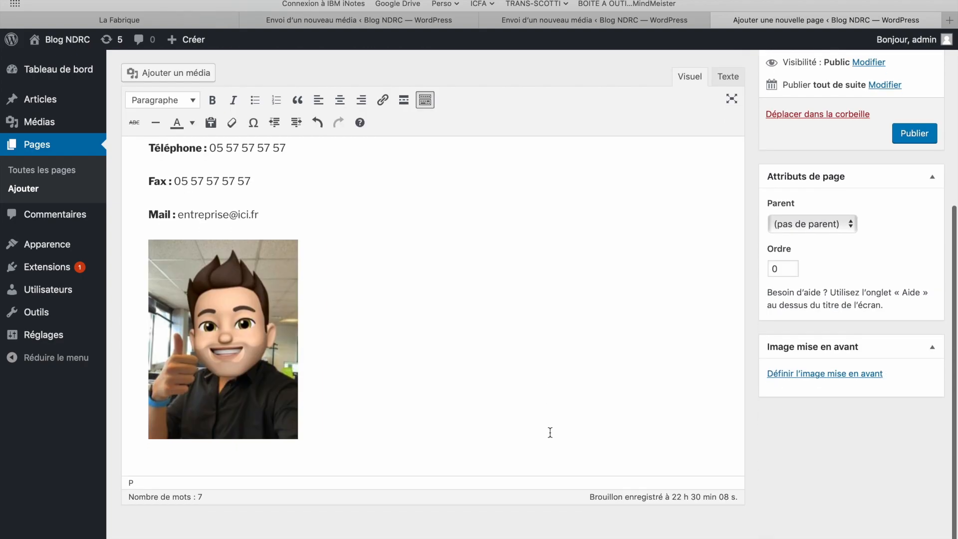
{"action": "scroll", "coordinate": [549, 434], "scroll_direction": "up", "scroll_amount": 5}
{"action": "scroll", "coordinate": [549, 432], "scroll_direction": "down", "scroll_amount": 5}
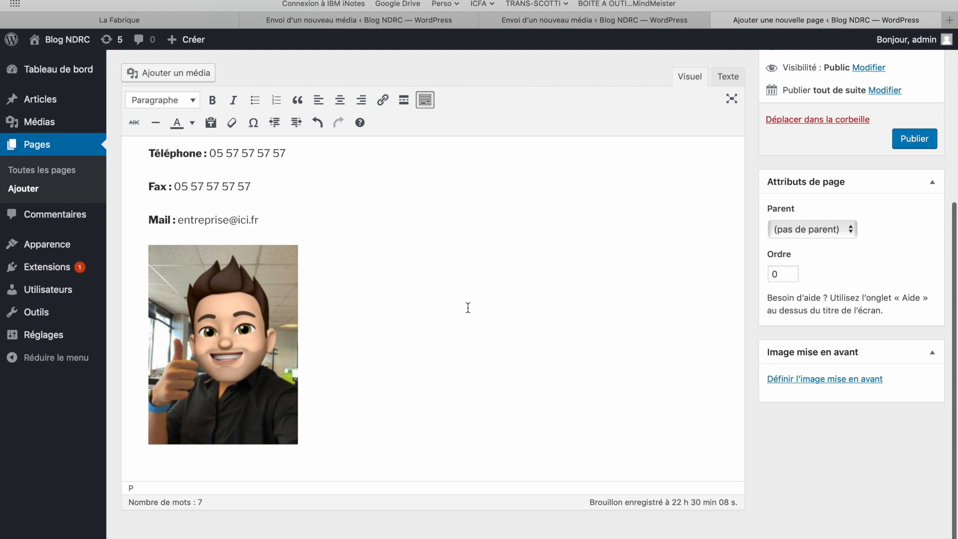
{"action": "scroll", "coordinate": [467, 308], "scroll_direction": "up", "scroll_amount": 4}
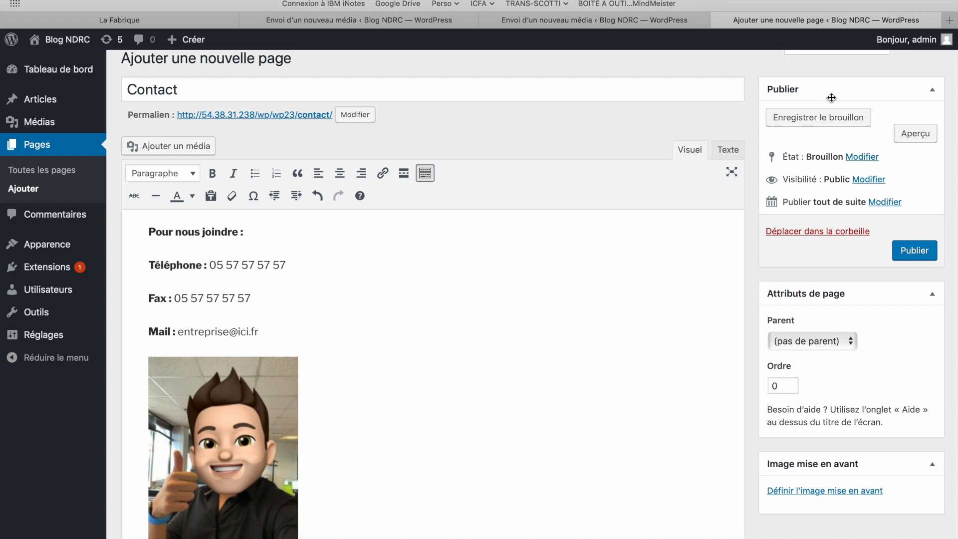
Examine the Contact page's status, visibility and publication date options, along with its page attributes and featured image settings
{"action": "left_click", "coordinate": [862, 157]}
{"action": "left_click", "coordinate": [814, 171]}
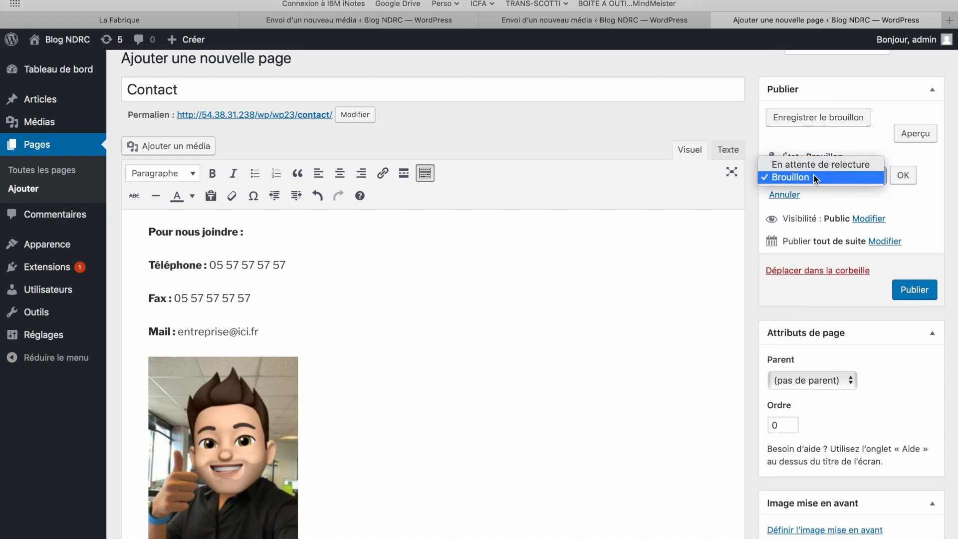
{"action": "left_click", "coordinate": [868, 147]}
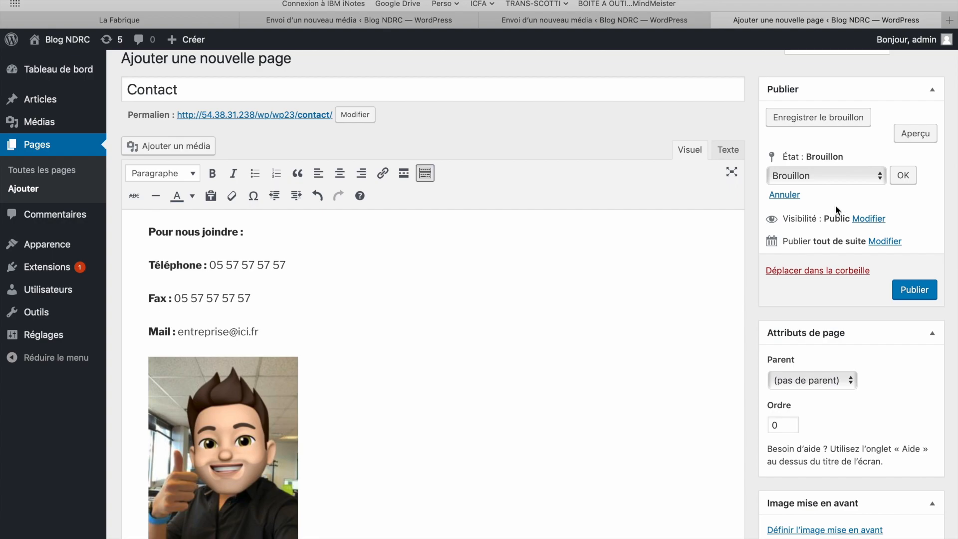
{"action": "left_click", "coordinate": [876, 219]}
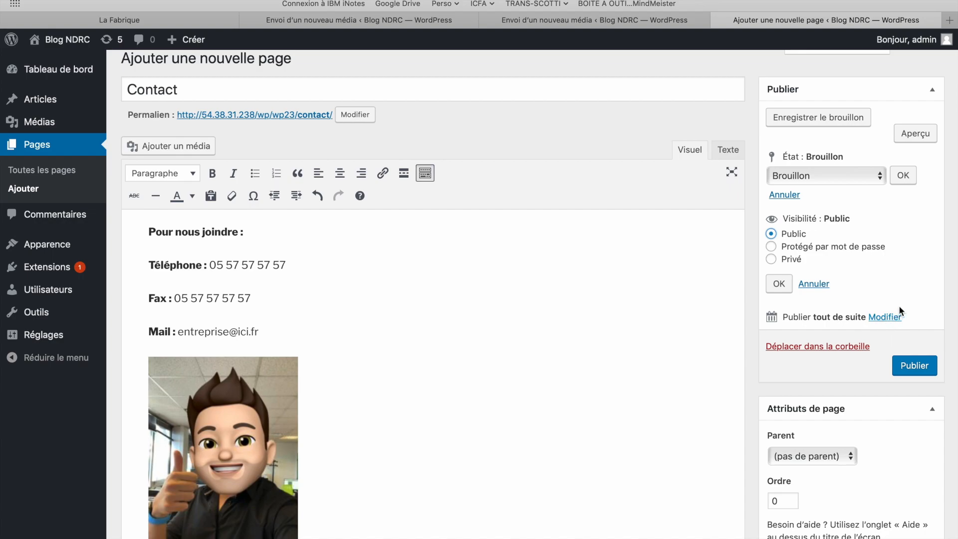
{"action": "left_click", "coordinate": [883, 318]}
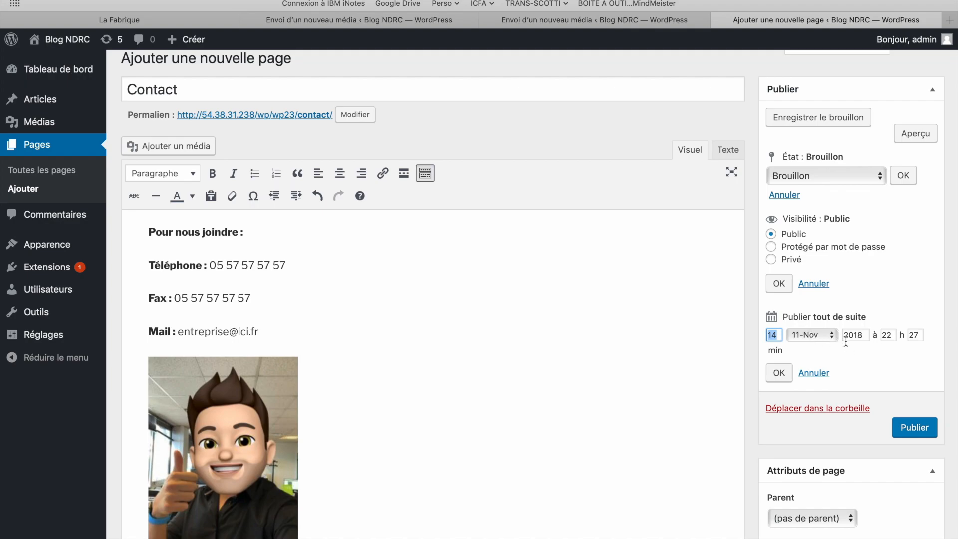
{"action": "scroll", "coordinate": [890, 363], "scroll_direction": "down", "scroll_amount": 5}
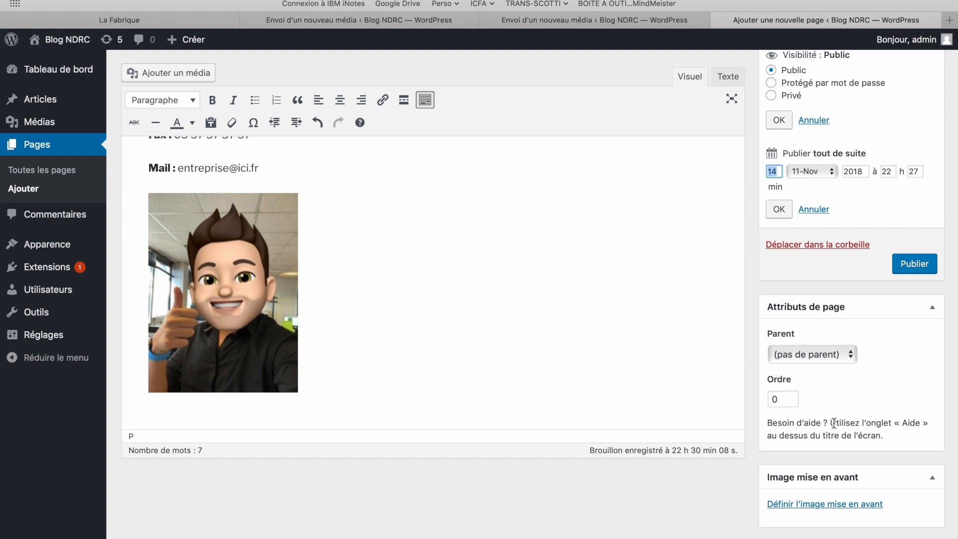
{"action": "scroll", "coordinate": [856, 521], "scroll_direction": "down", "scroll_amount": 1}
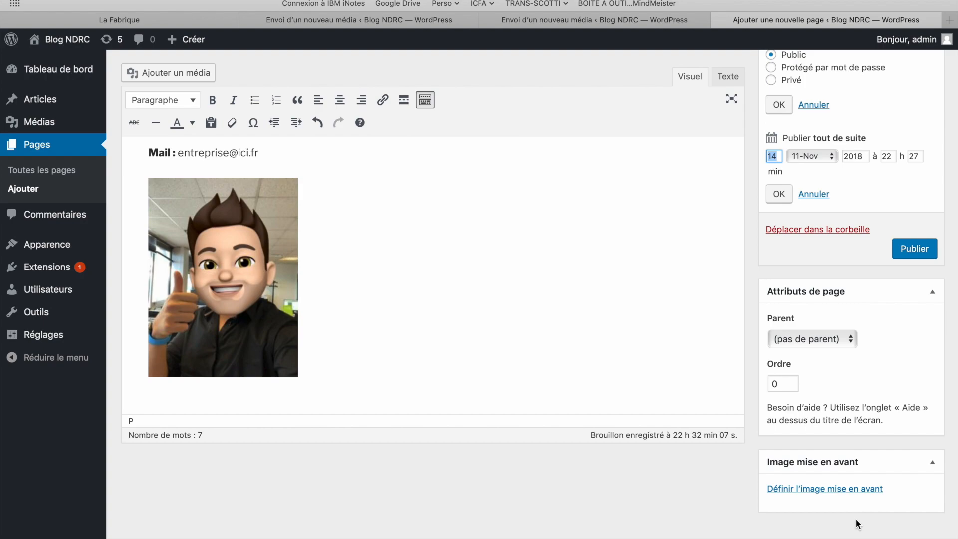
{"action": "scroll", "coordinate": [674, 495], "scroll_direction": "up", "scroll_amount": 5}
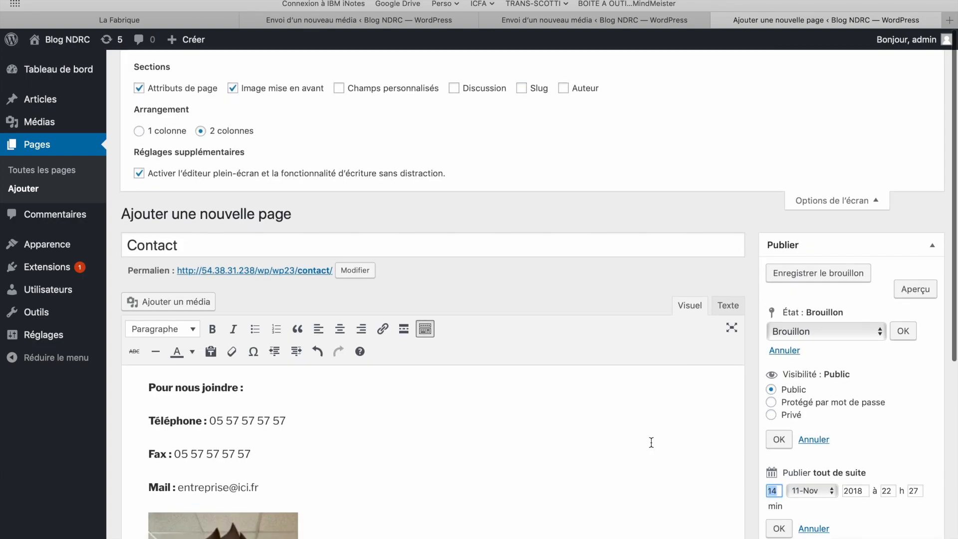
Publish the Contact page and return to the list of all pages
{"action": "scroll", "coordinate": [867, 360], "scroll_direction": "down", "scroll_amount": 3}
{"action": "left_click", "coordinate": [929, 451]}
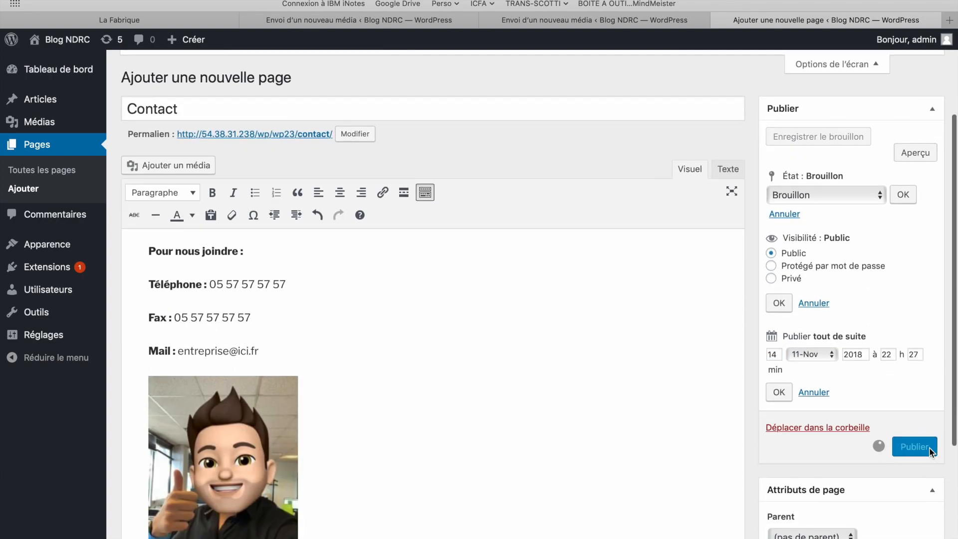
{"action": "left_click", "coordinate": [65, 148]}
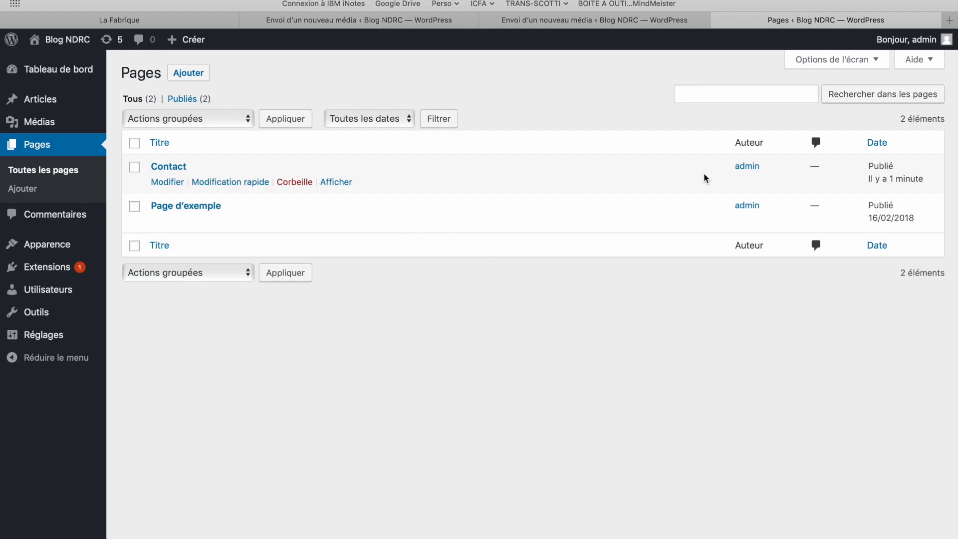
Check the page list's screen options and search the pages for "contact", clearing the search when done
{"action": "left_click", "coordinate": [838, 64]}
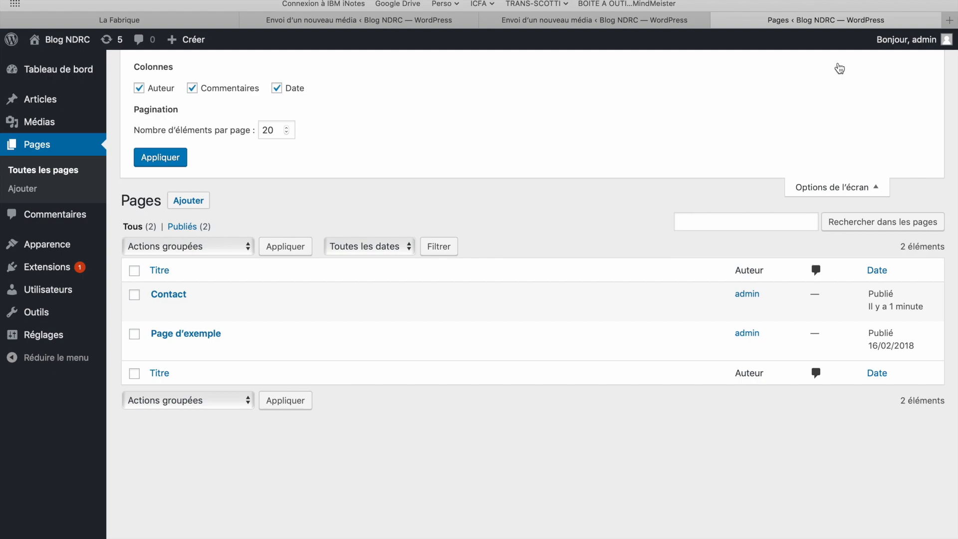
{"action": "mouse_move", "coordinate": [768, 315]}
{"action": "left_click", "coordinate": [718, 216]}
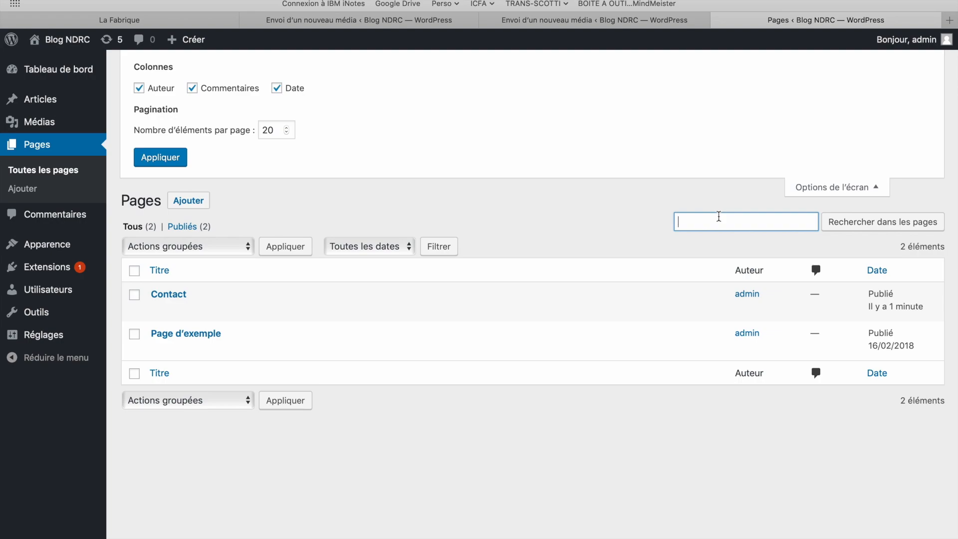
{"action": "type", "text": "contact"}
{"action": "key", "text": "Return"}
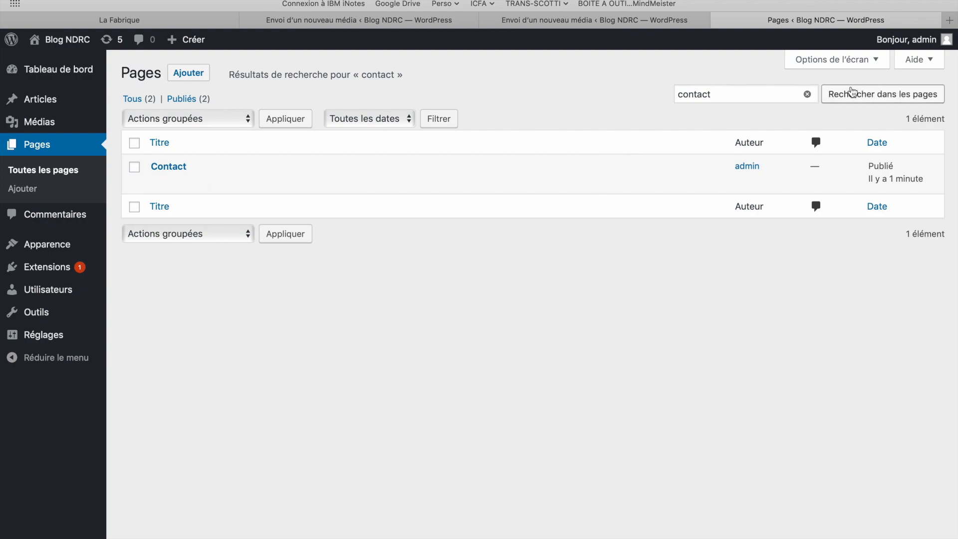
{"action": "left_click", "coordinate": [807, 94]}
{"action": "left_click", "coordinate": [825, 99]}
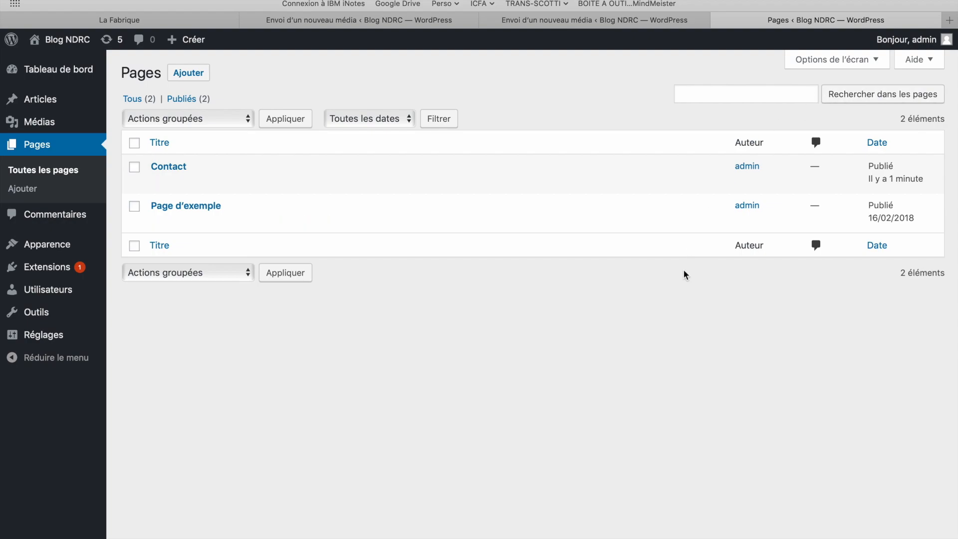
Select the Contact and Page d'exemple pages together and view the bulk actions offered for them
{"action": "left_click", "coordinate": [169, 144]}
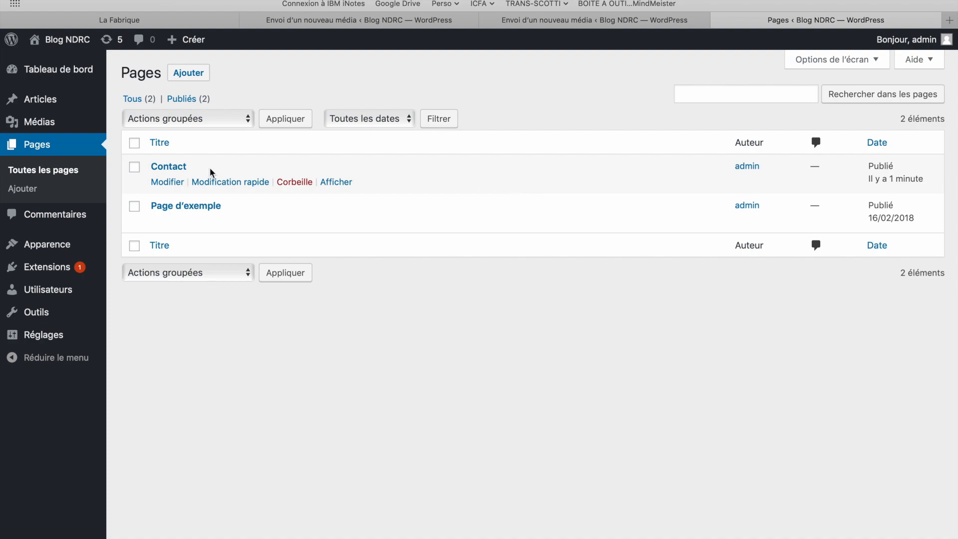
{"action": "left_click", "coordinate": [134, 206]}
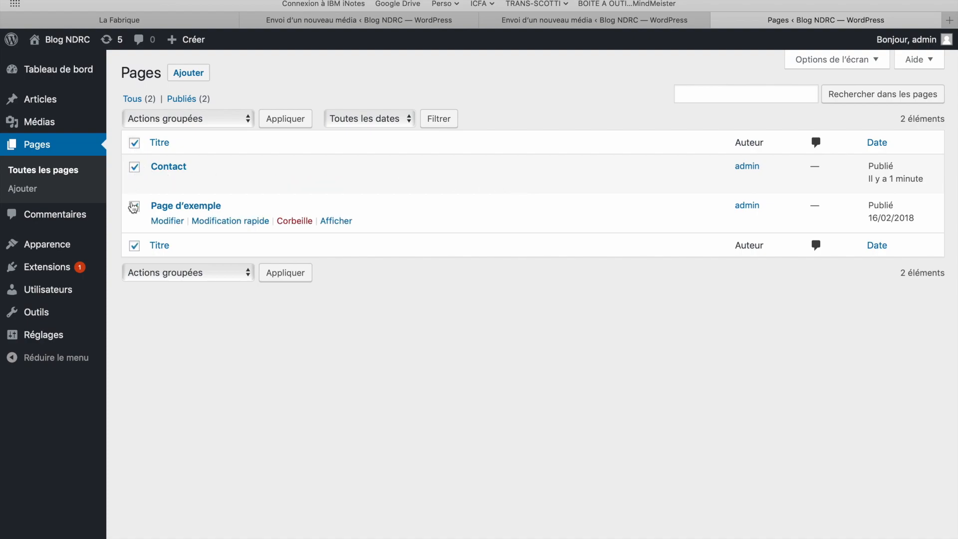
{"action": "left_click", "coordinate": [239, 118]}
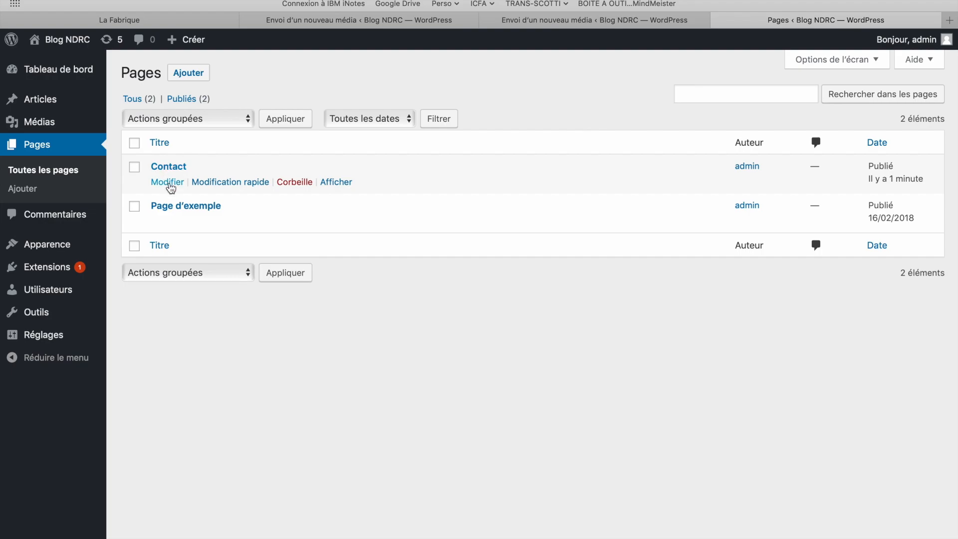
Open the Contact page's quick edit, keep its status as Publié and save the update
{"action": "left_click", "coordinate": [227, 183]}
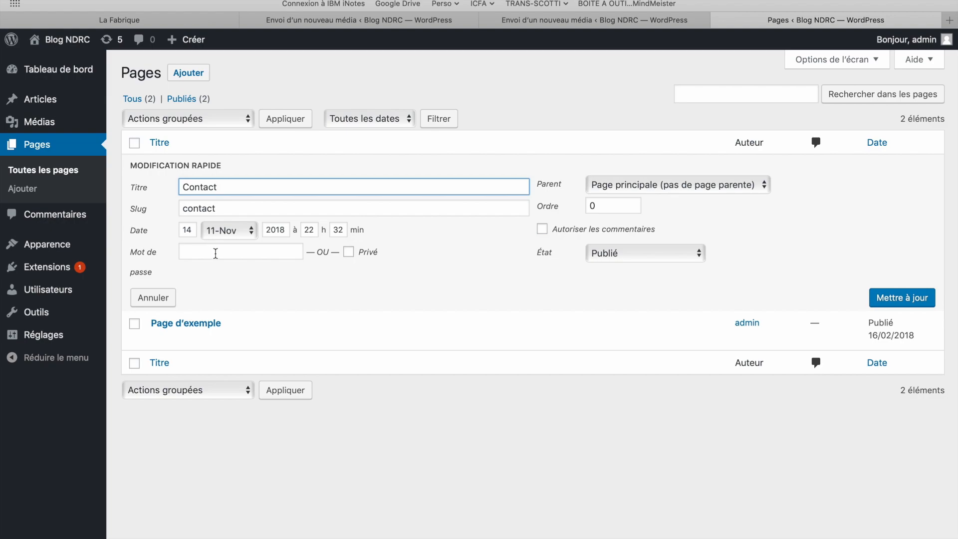
{"action": "left_click", "coordinate": [645, 253]}
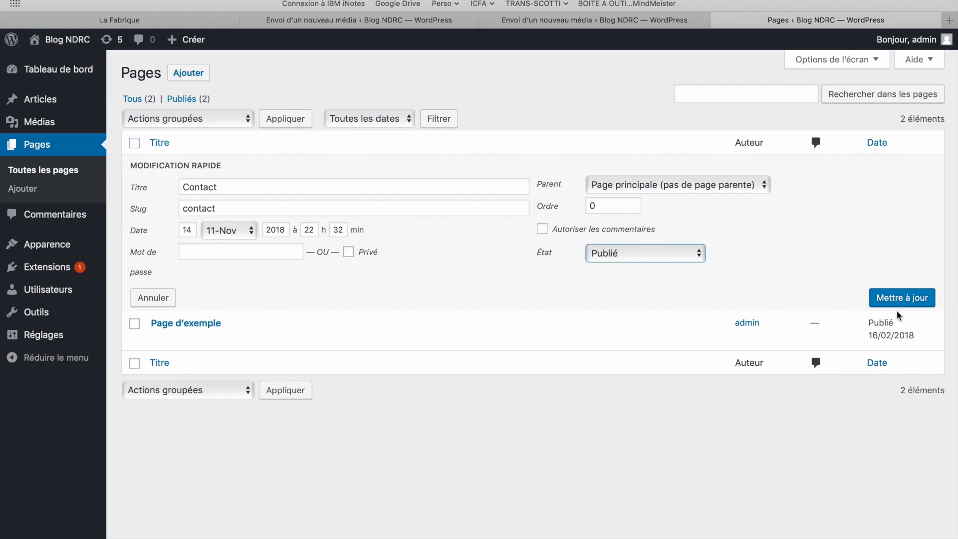
{"action": "left_click", "coordinate": [923, 300]}
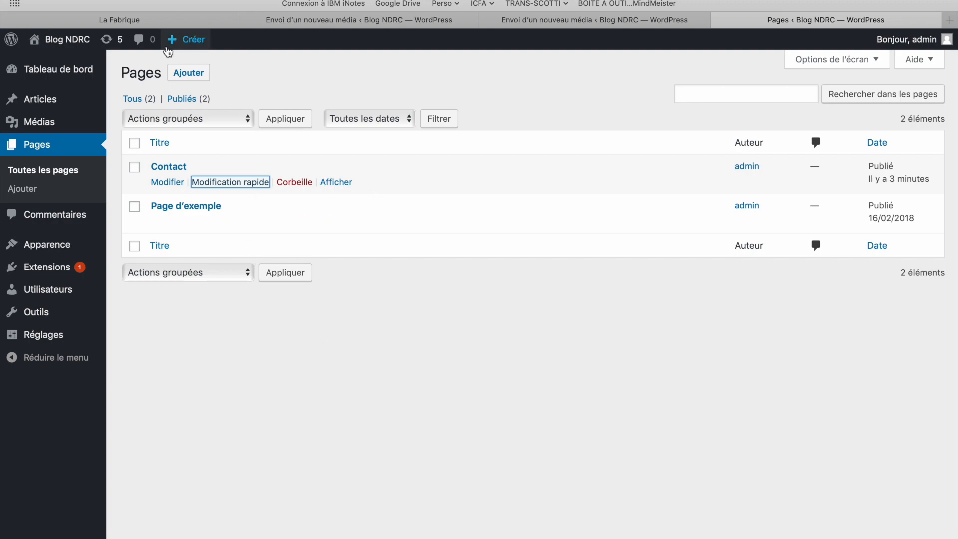
{"action": "mouse_move", "coordinate": [165, 231]}
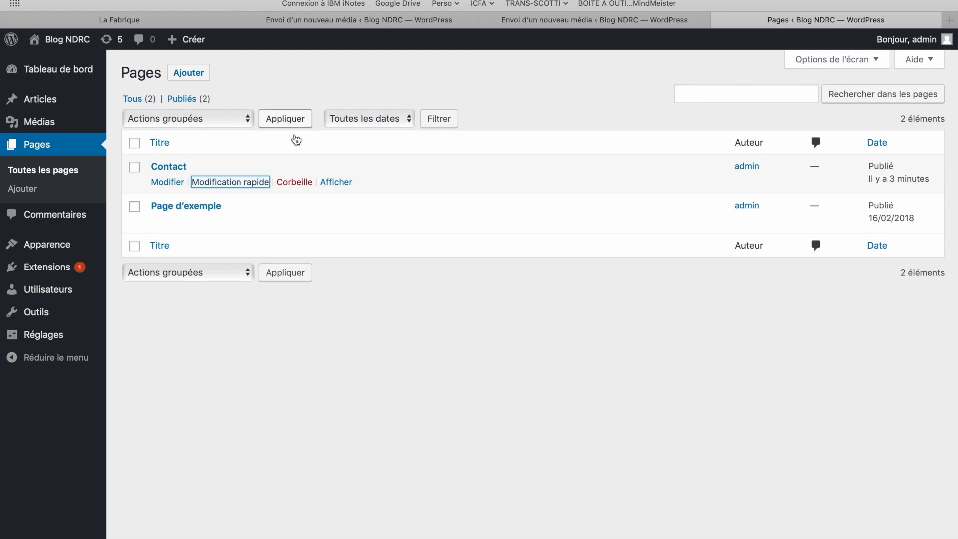
{"action": "mouse_move", "coordinate": [197, 216]}
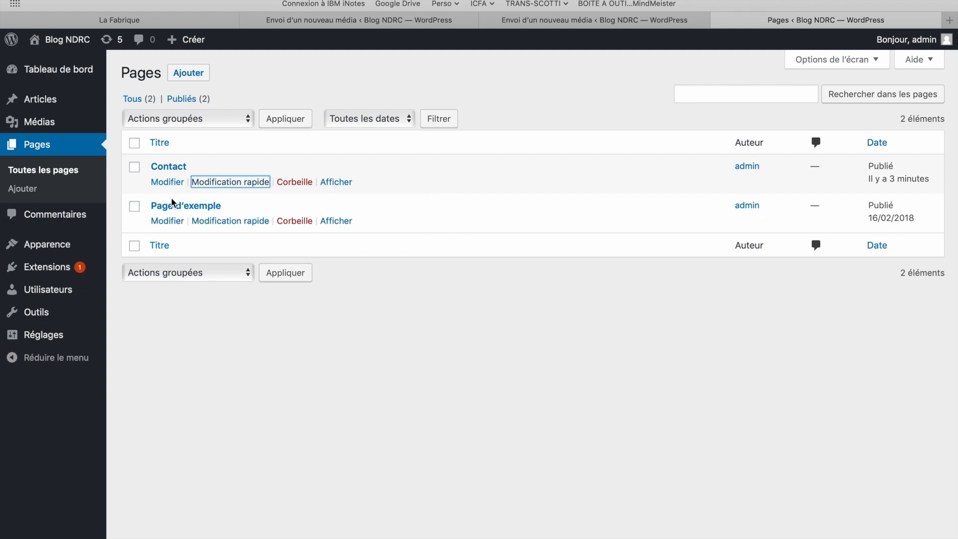